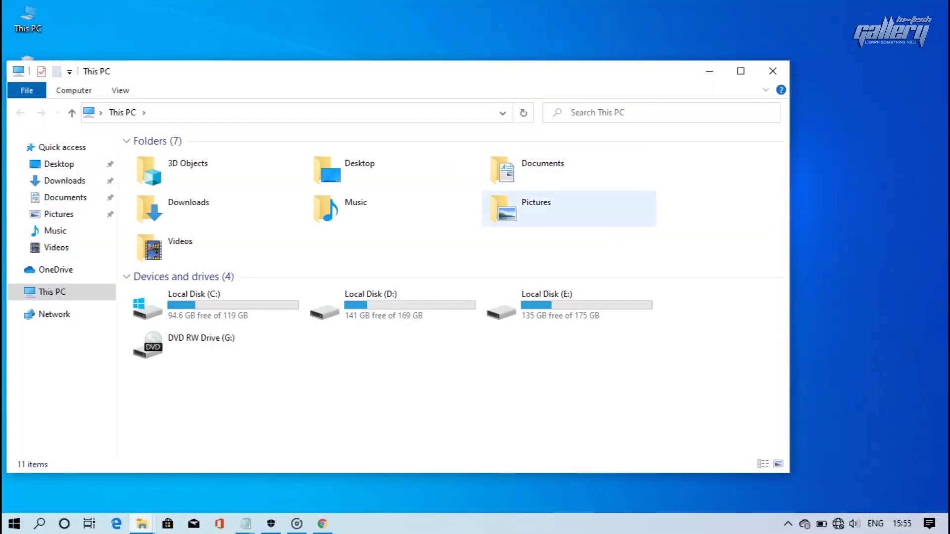
Launch the Intel Graphics Driver installer from E:\Applications\HP LAPTOP DRIVER WINDOWS 8.1
double_click(534, 301)
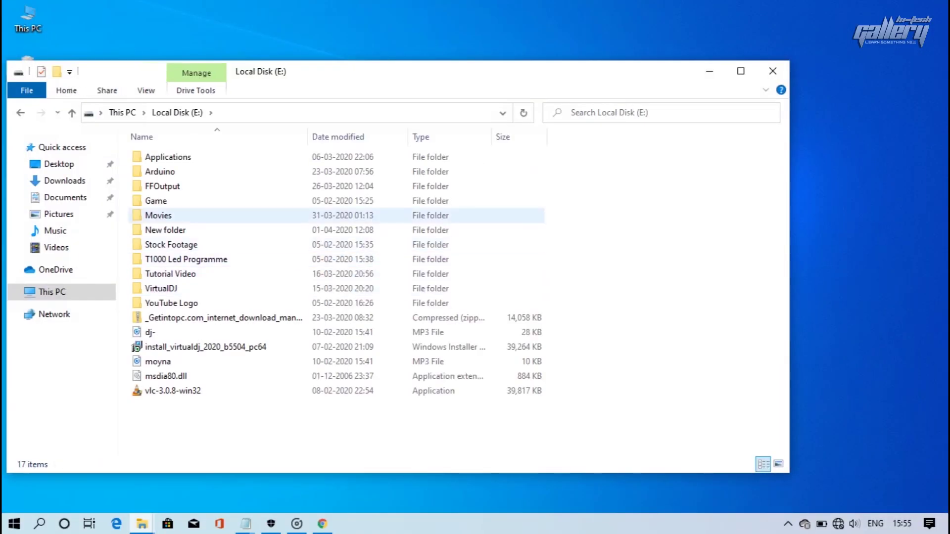
double_click(163, 157)
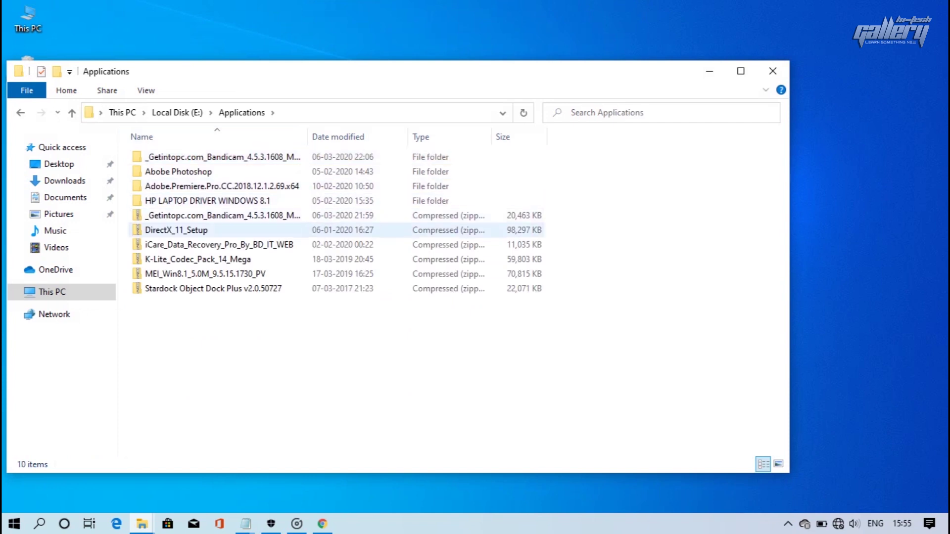
double_click(208, 200)
click(183, 157)
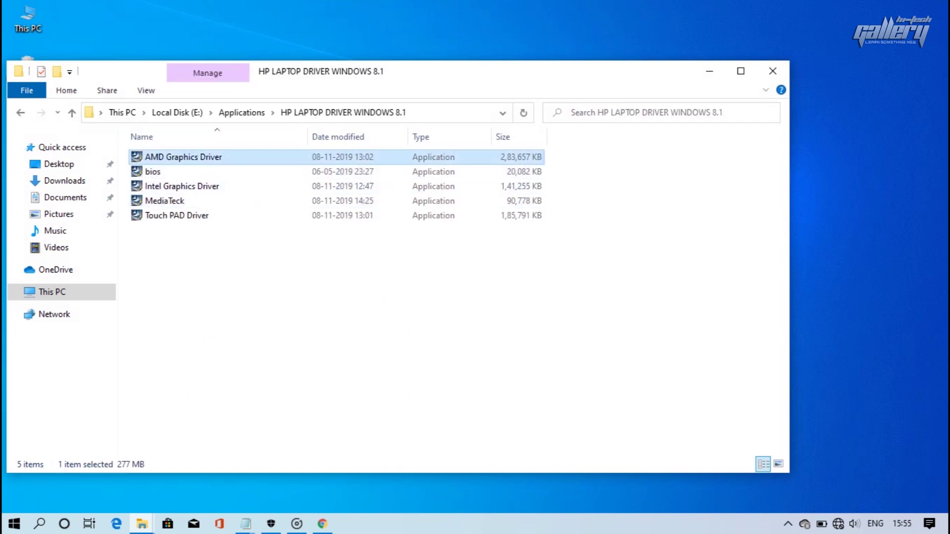
double_click(182, 186)
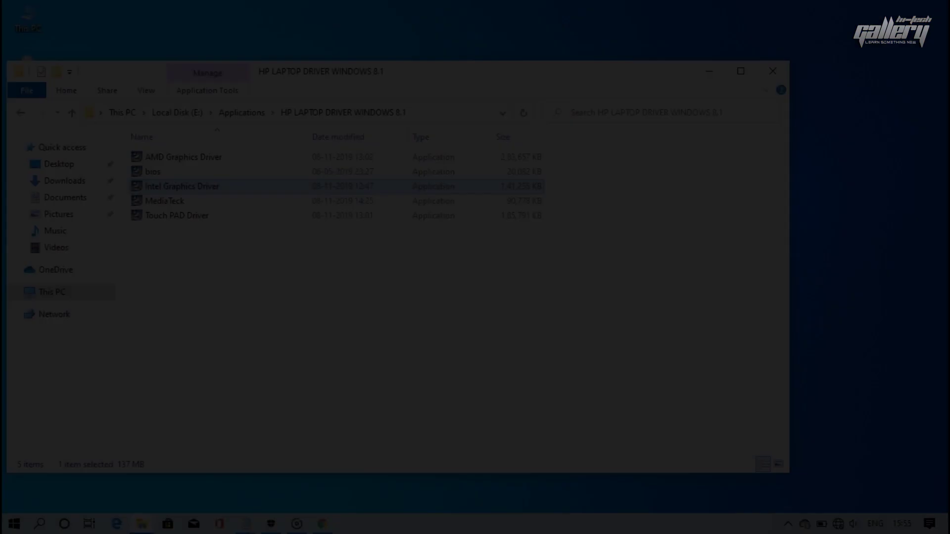
Accept the license, allow overwriting autorun.inf, and dismiss the minimum requirements error
key(Return)
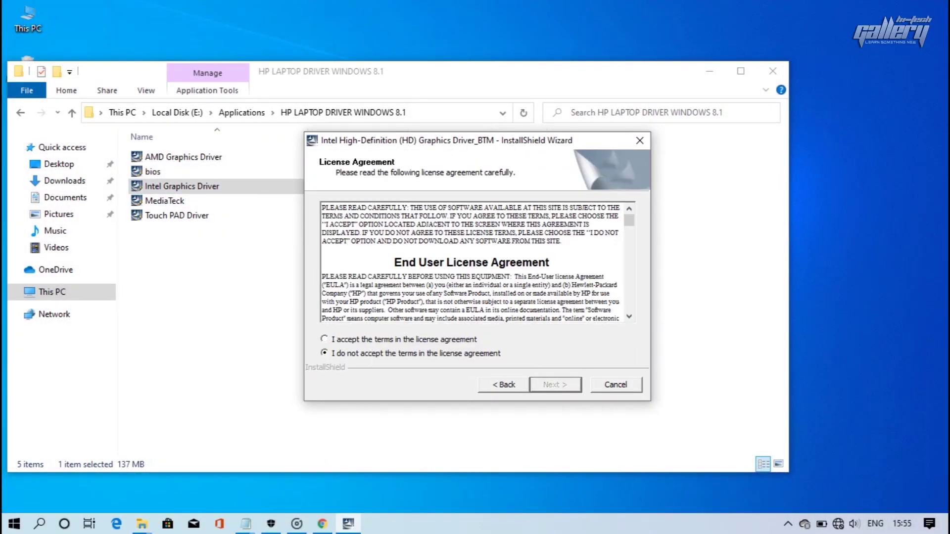
key(alt+a)
key(Return)
key(Return)
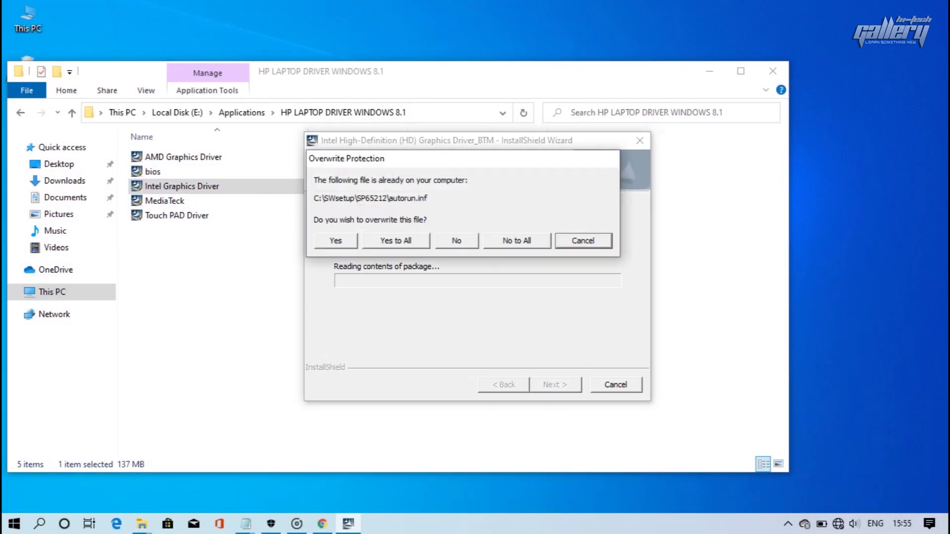
key(alt+a)
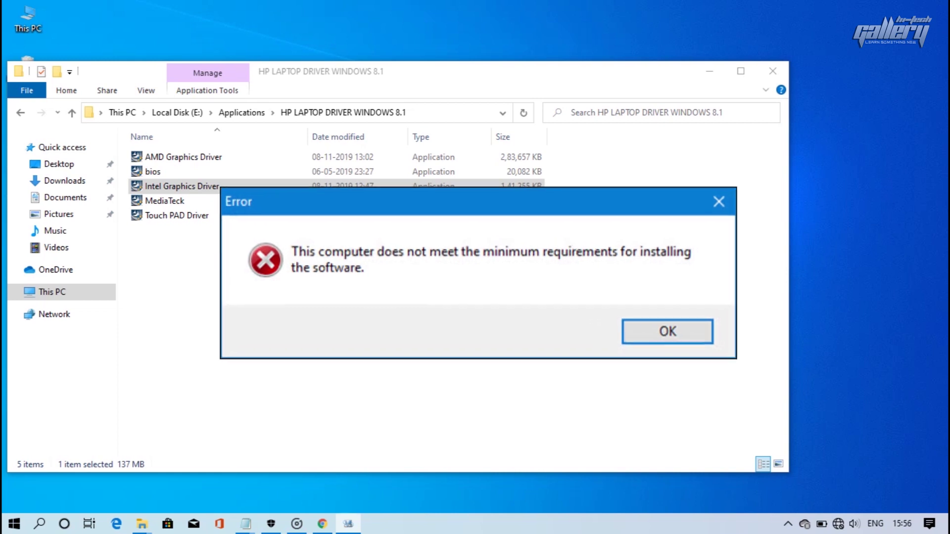
key(Return)
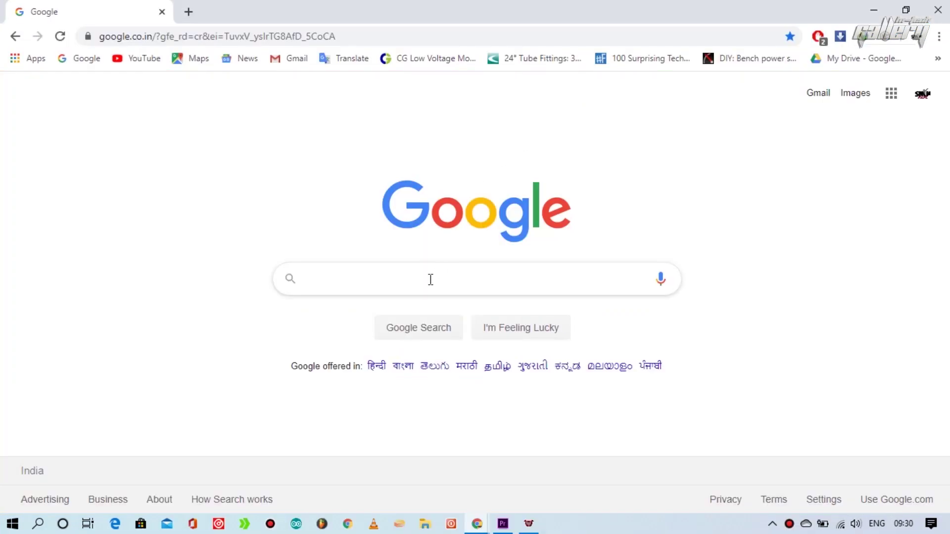
Search Google for 'intel download' and scroll through the results
click(430, 280)
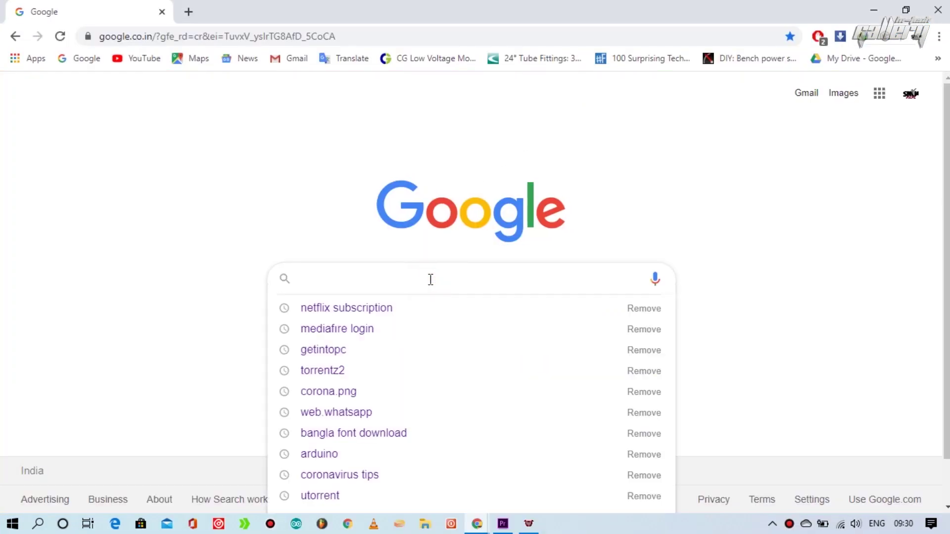
text(intel download)
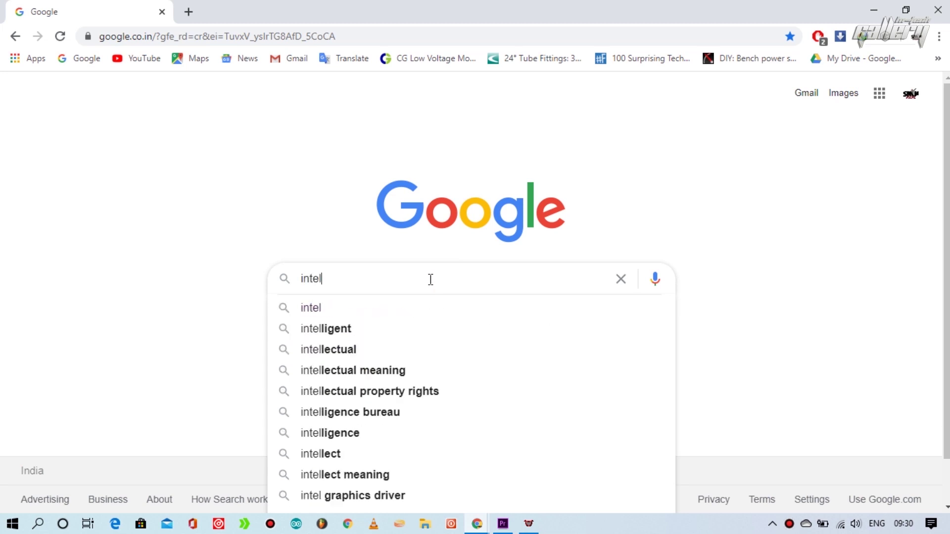
key(Return)
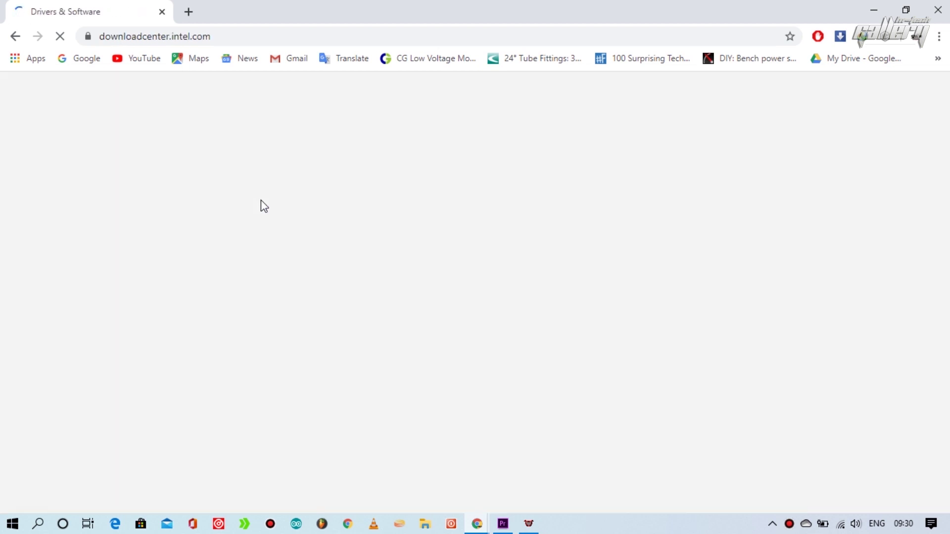
scroll(260, 205, down, 2)
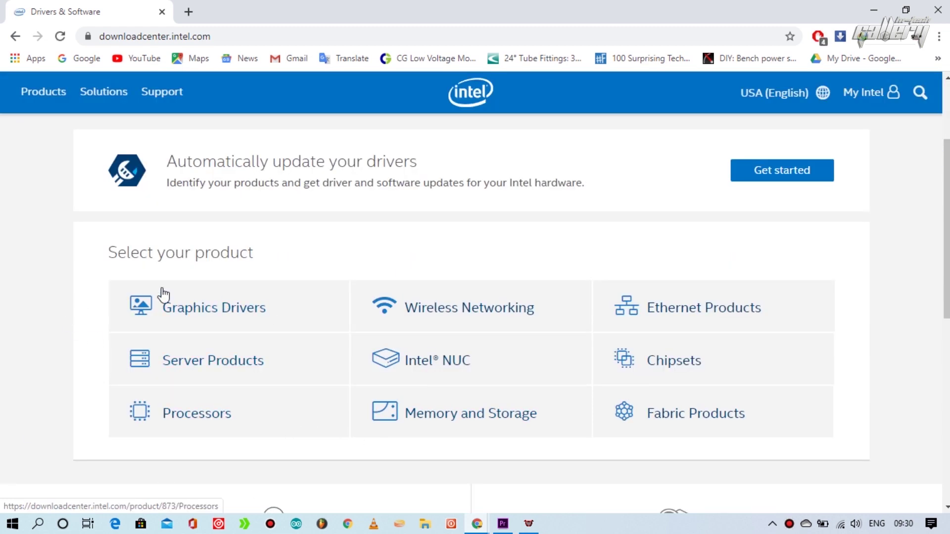
Open the Graphics Drivers downloads page and browse the processor-generation product list
click(215, 319)
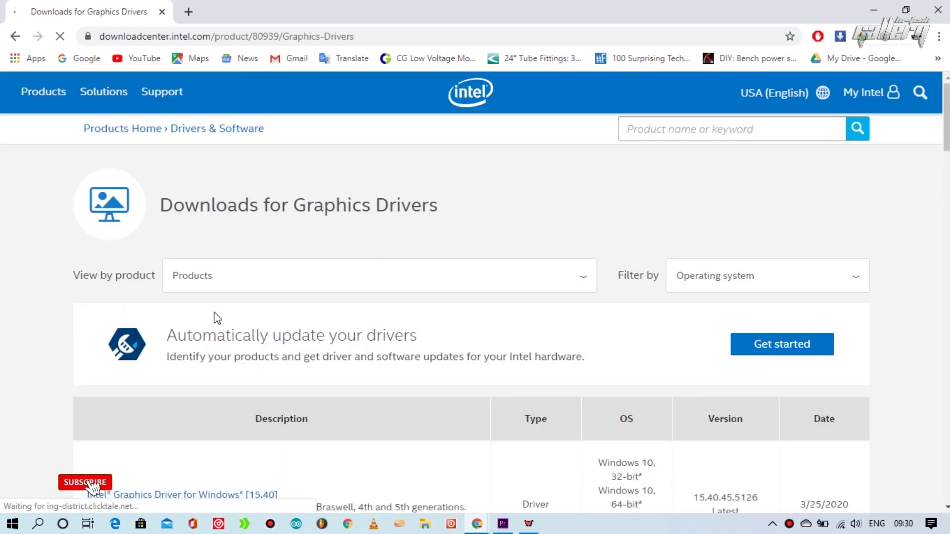
click(233, 275)
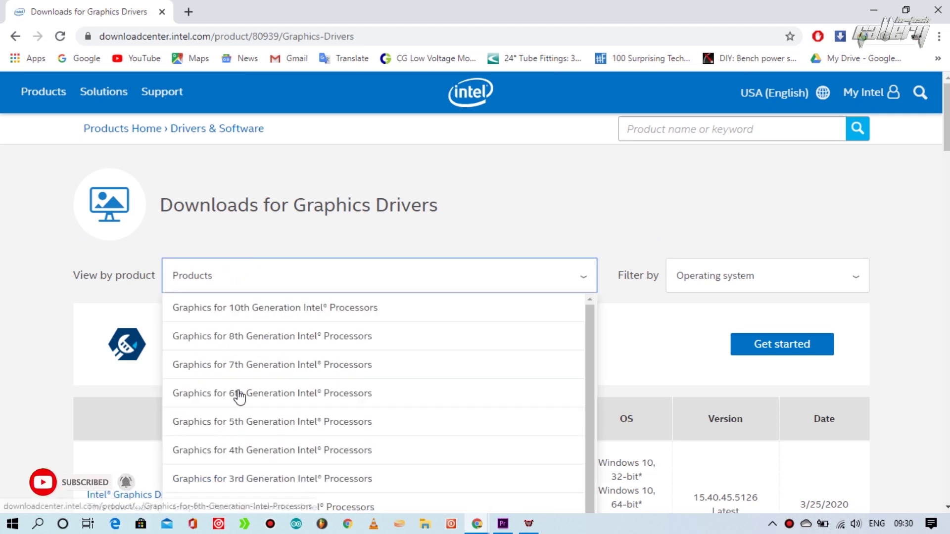
scroll(238, 394, down, 5)
scroll(241, 314, up, 4)
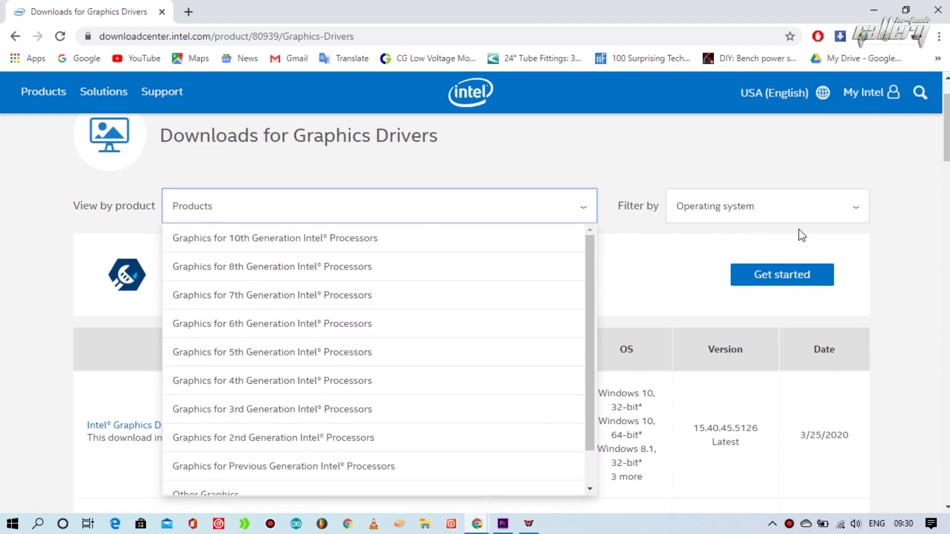
Review the operating system filter choices, then close the filter and product lists
click(795, 213)
scroll(765, 441, down, 3)
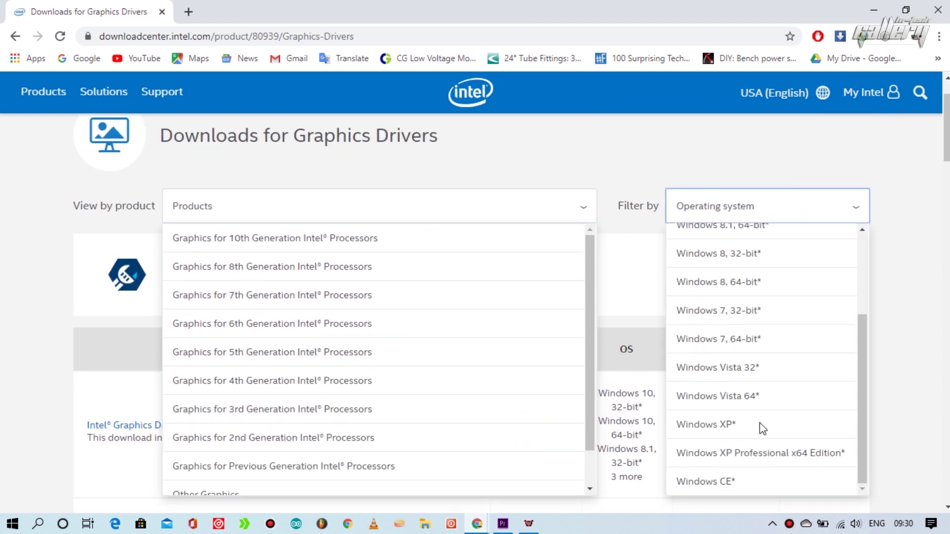
scroll(760, 423, up, 3)
scroll(760, 425, up, 2)
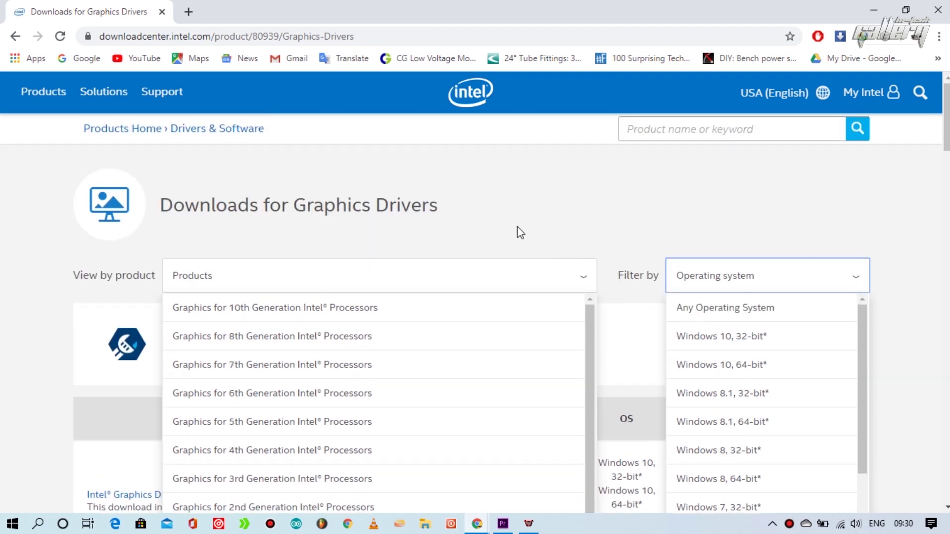
click(508, 204)
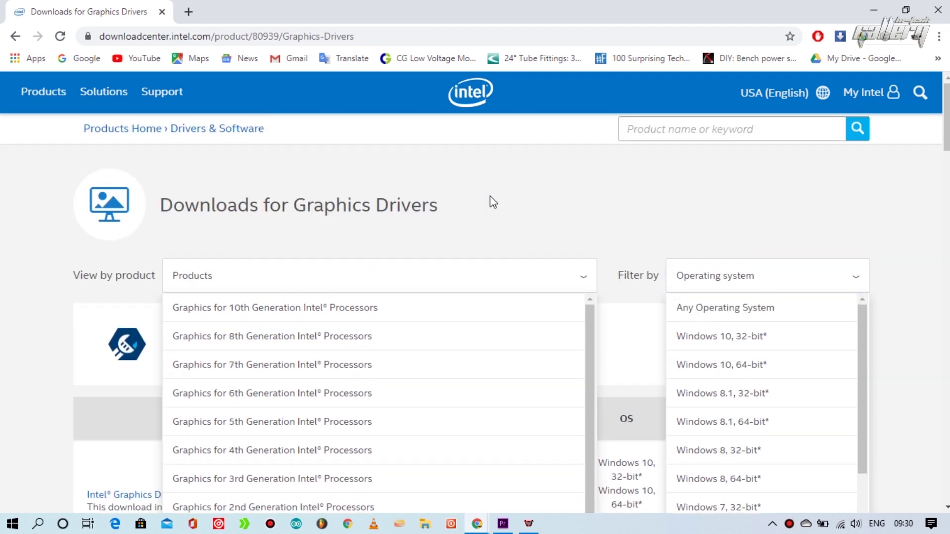
click(574, 279)
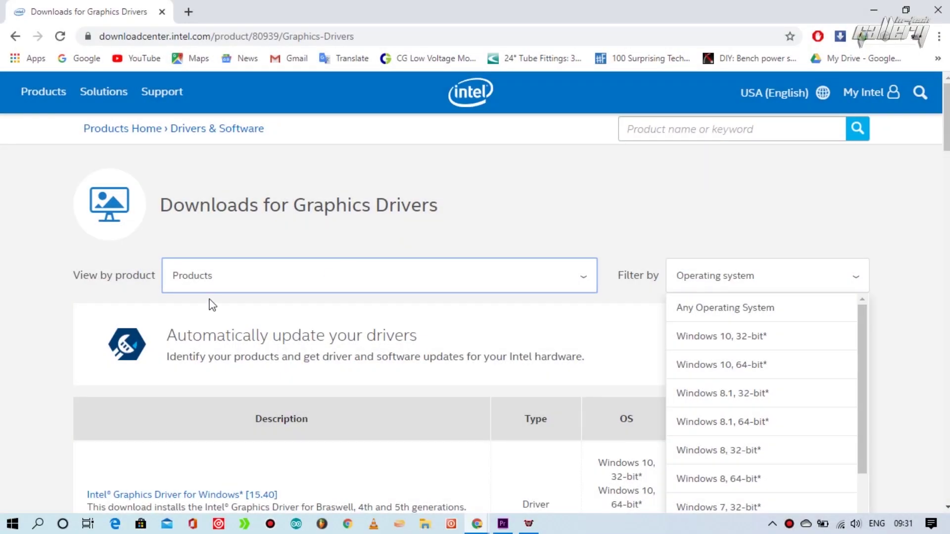
Run dxdiag from the Run dialog to open the DirectX Diagnostic Tool
right_click(10, 525)
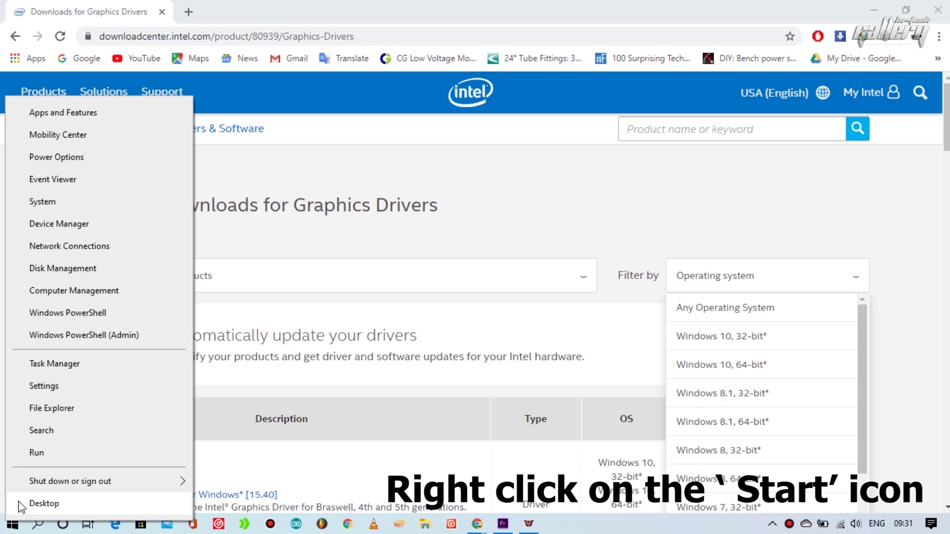
click(111, 460)
text(dxdiag)
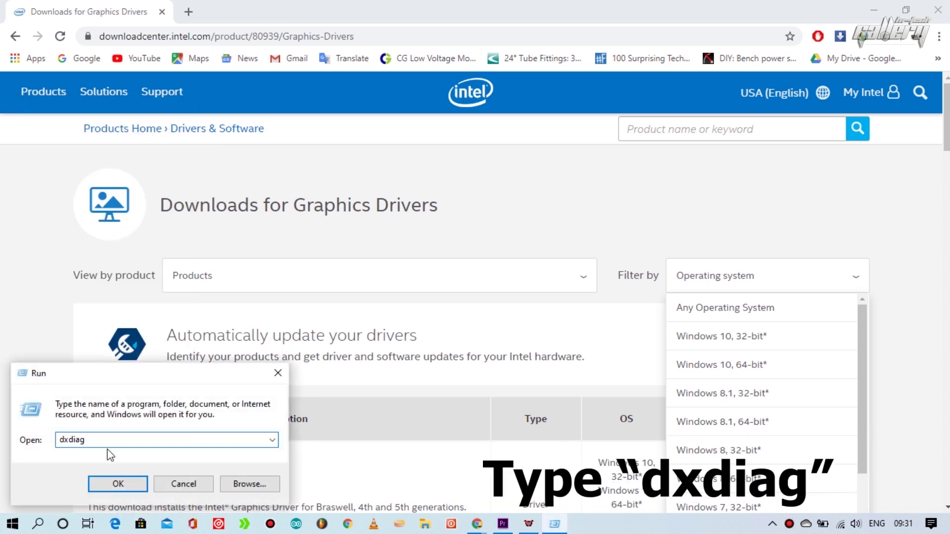
click(110, 486)
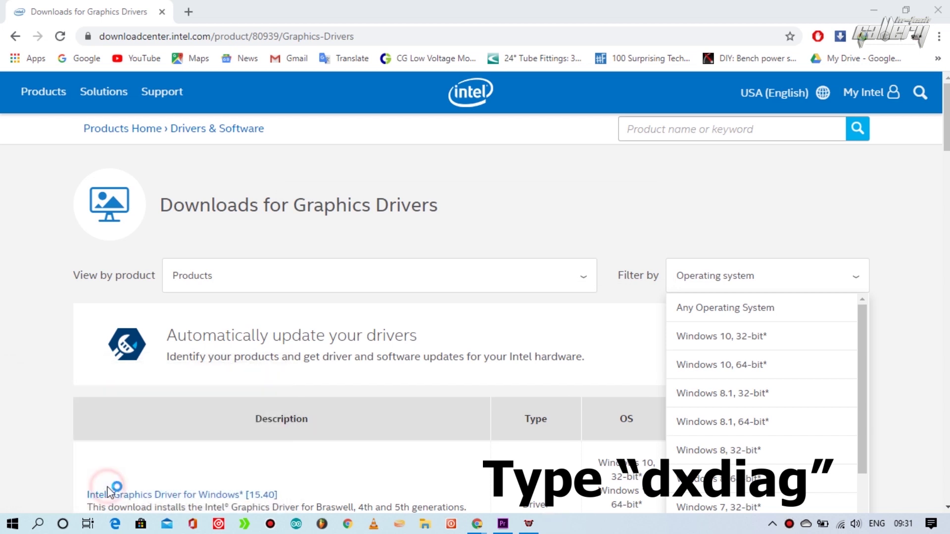
scroll(503, 423, down, 1)
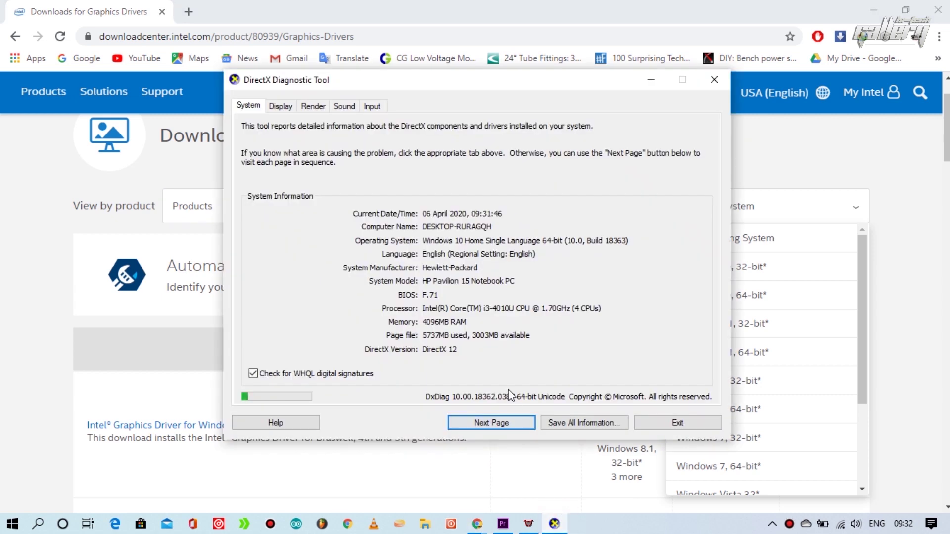
Read the Intel Core i3-4010U processor on the System tab, then return to the Intel page
drag(379, 85, 418, 96)
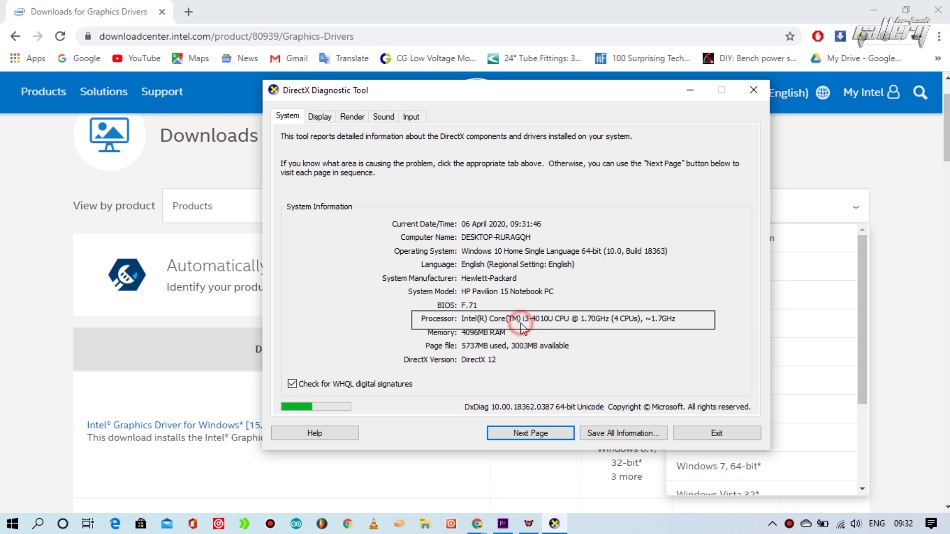
click(535, 320)
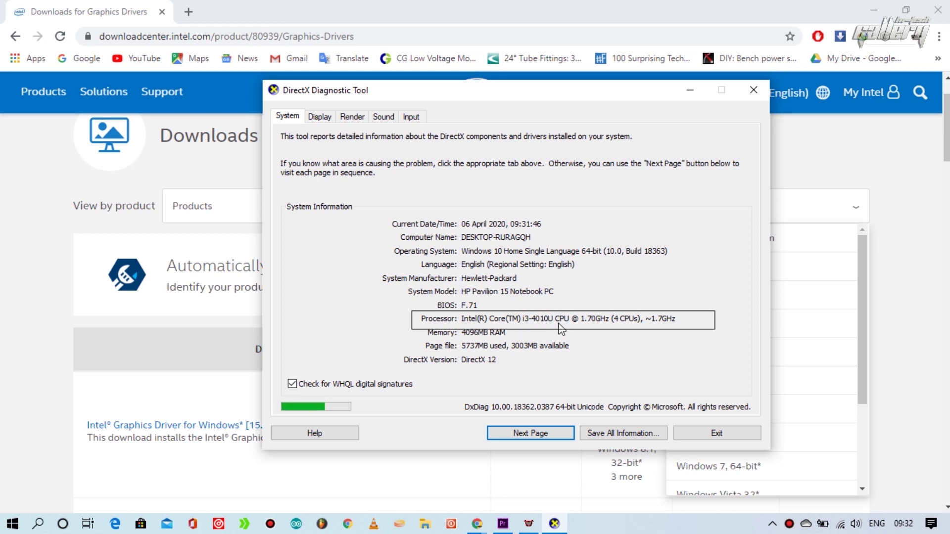
click(64, 206)
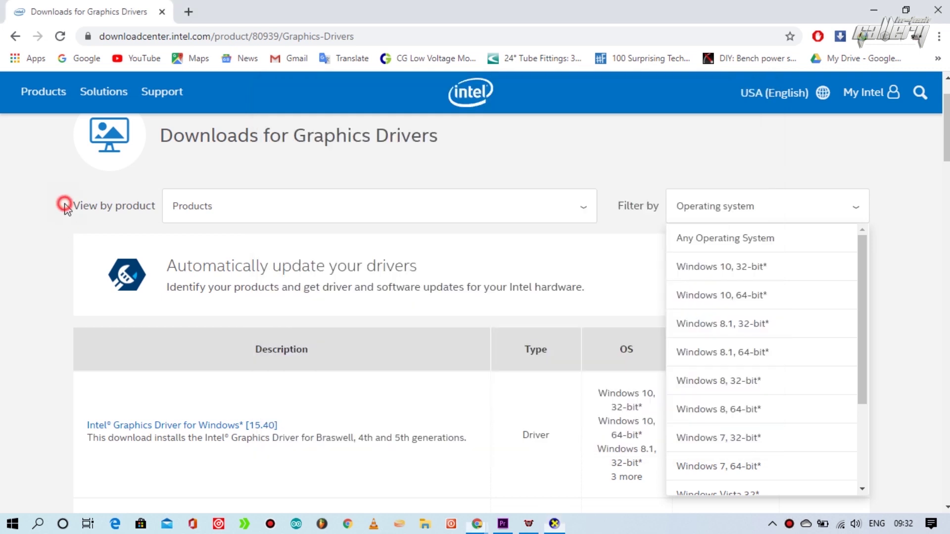
Choose Intel HD Graphics for 4th Generation Intel Processors in the Products list
click(290, 211)
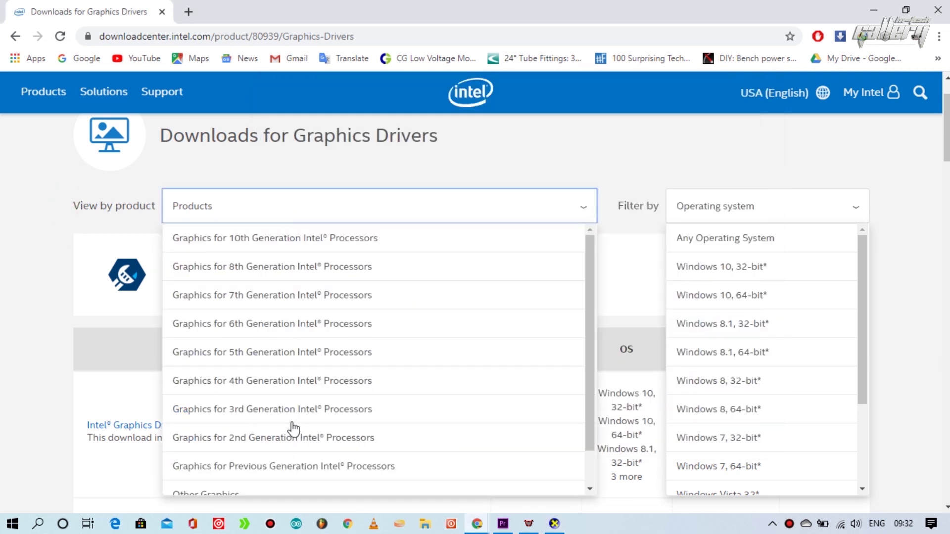
click(248, 387)
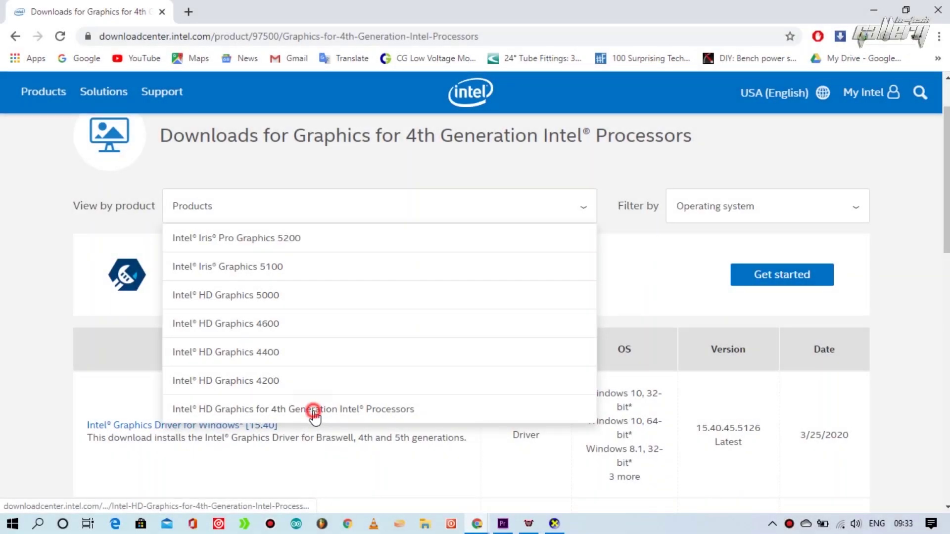
click(314, 411)
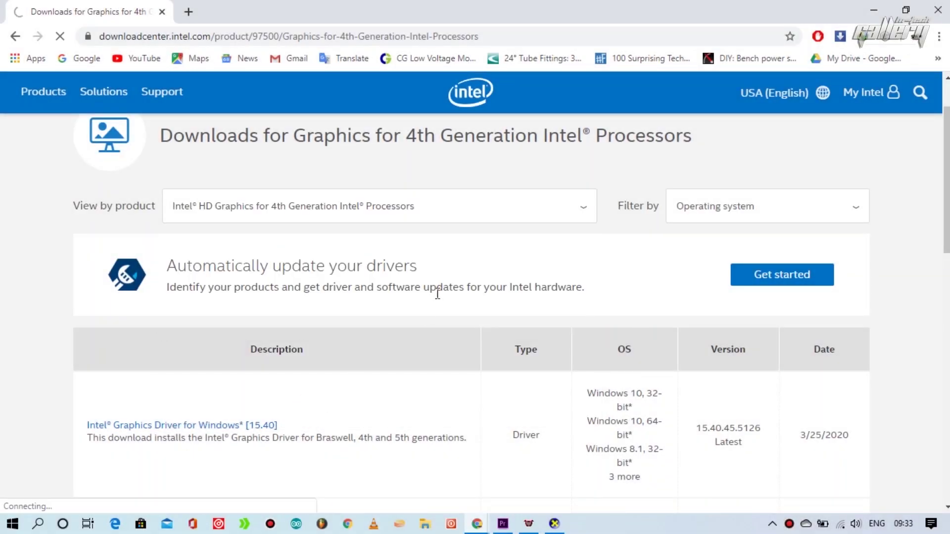
Filter the drivers to Windows 10, 64-bit and browse the results
click(693, 222)
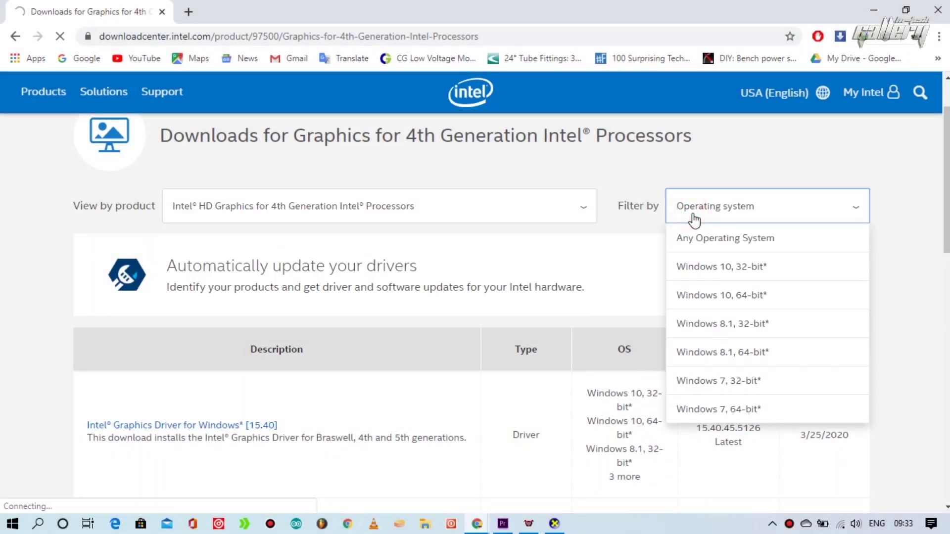
click(690, 296)
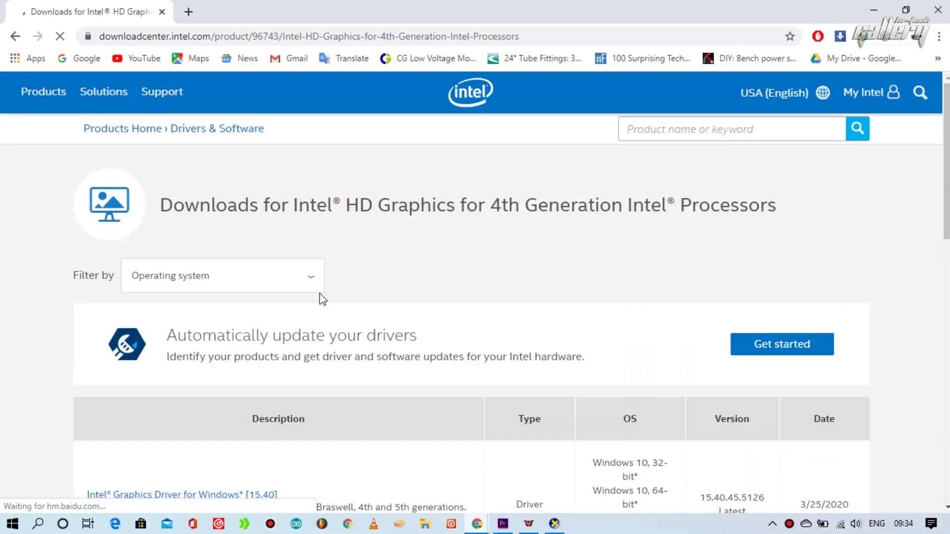
scroll(323, 299, down, 3)
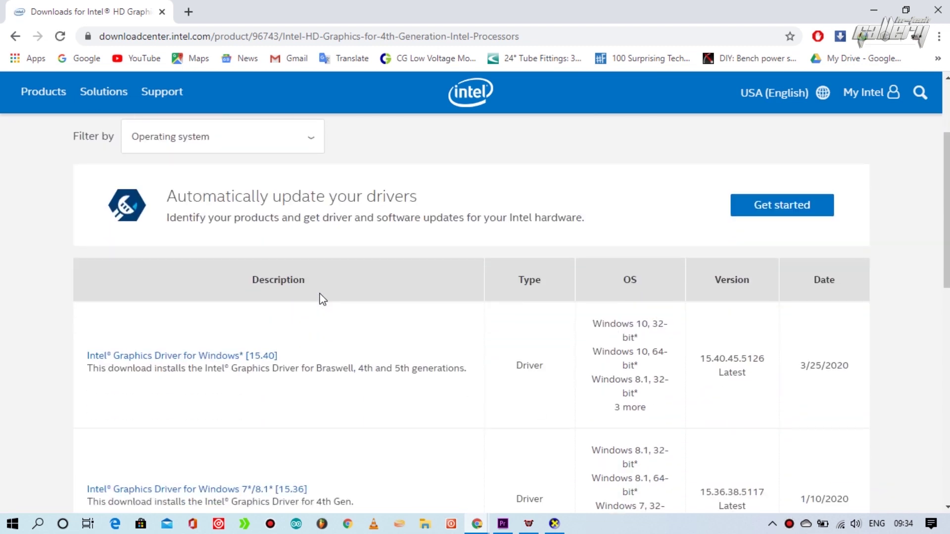
scroll(172, 306, down, 2)
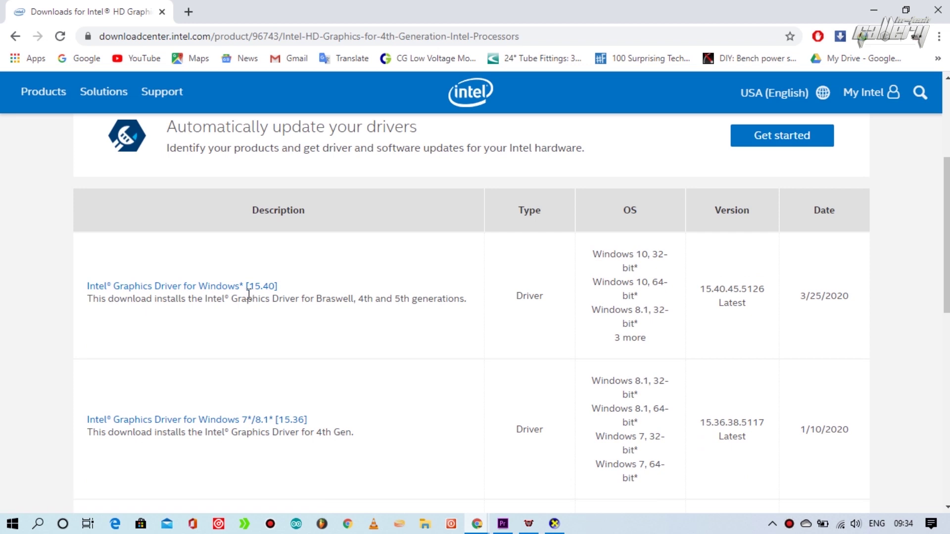
scroll(254, 295, down, 6)
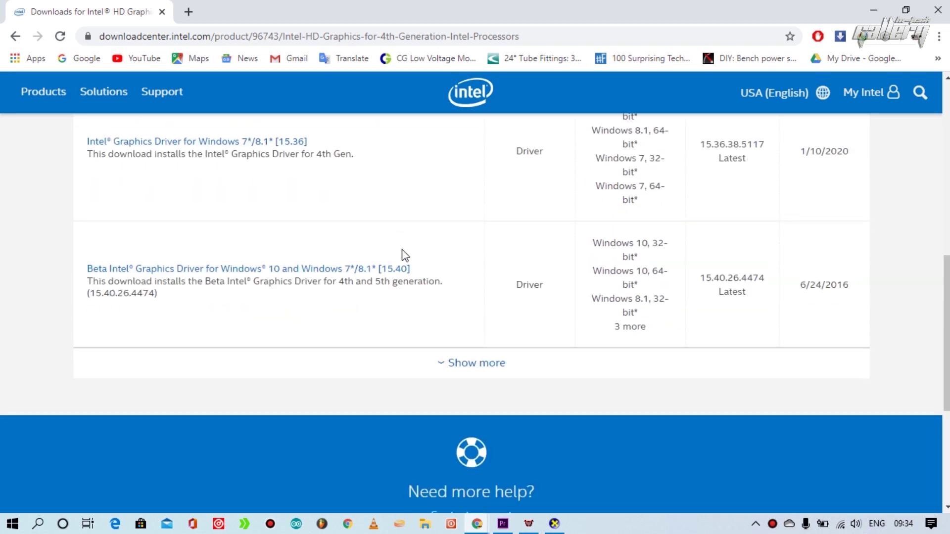
scroll(405, 255, up, 1)
scroll(329, 263, up, 3)
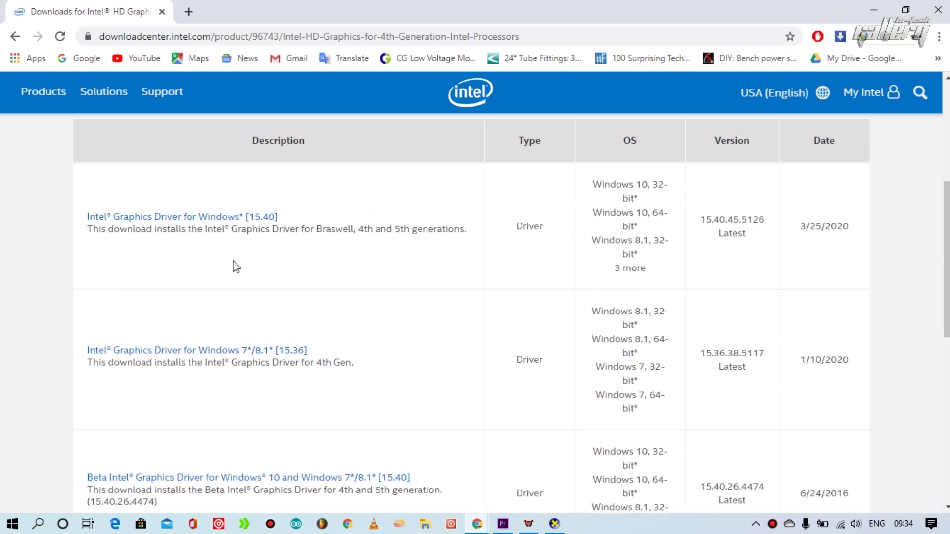
Open the Intel Graphics Driver for Windows 15.40 page and download win64_15.40.45.5126.exe
click(246, 219)
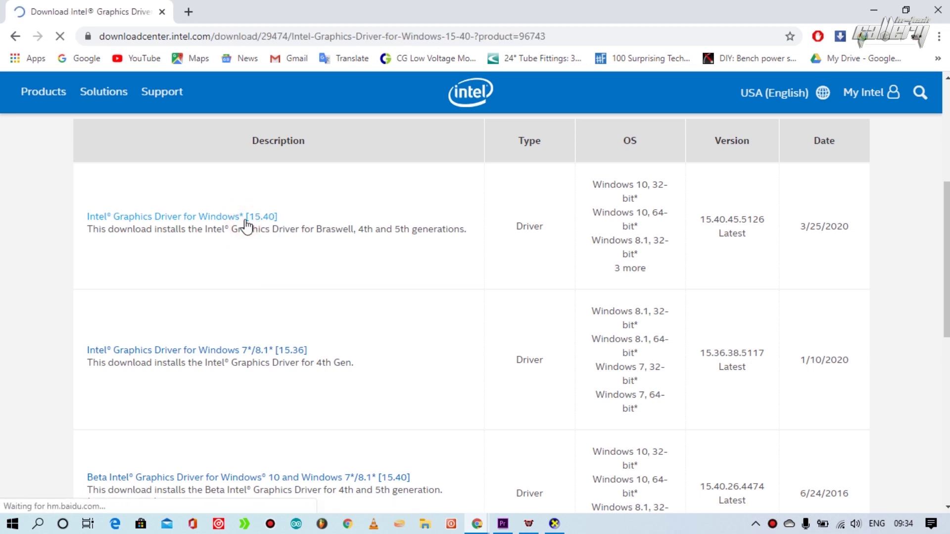
scroll(246, 225, down, 3)
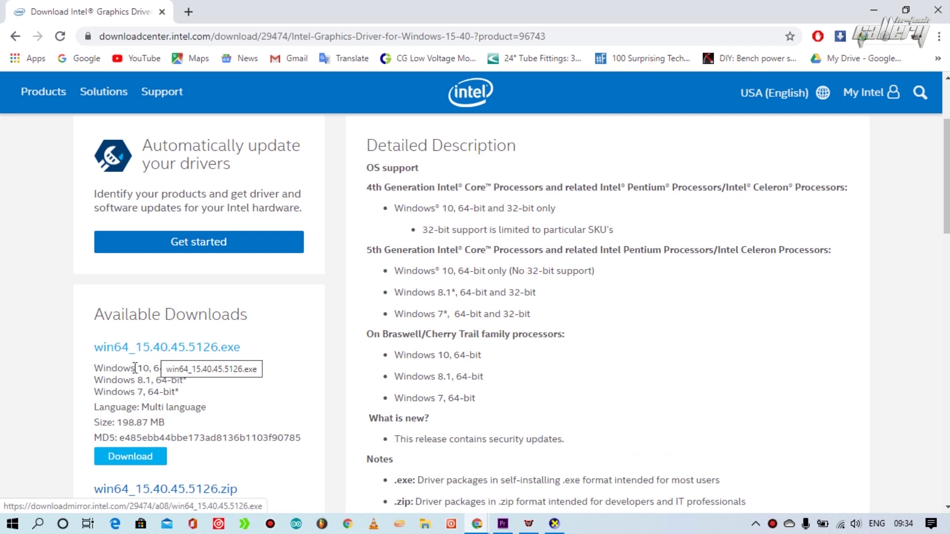
click(113, 461)
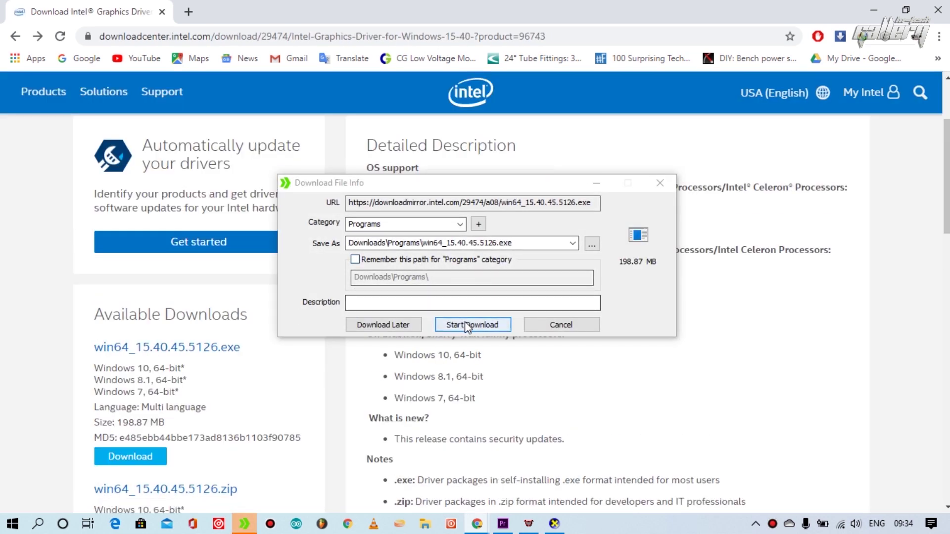
Start the driver transfer in IDM, then pause and cancel it
click(465, 323)
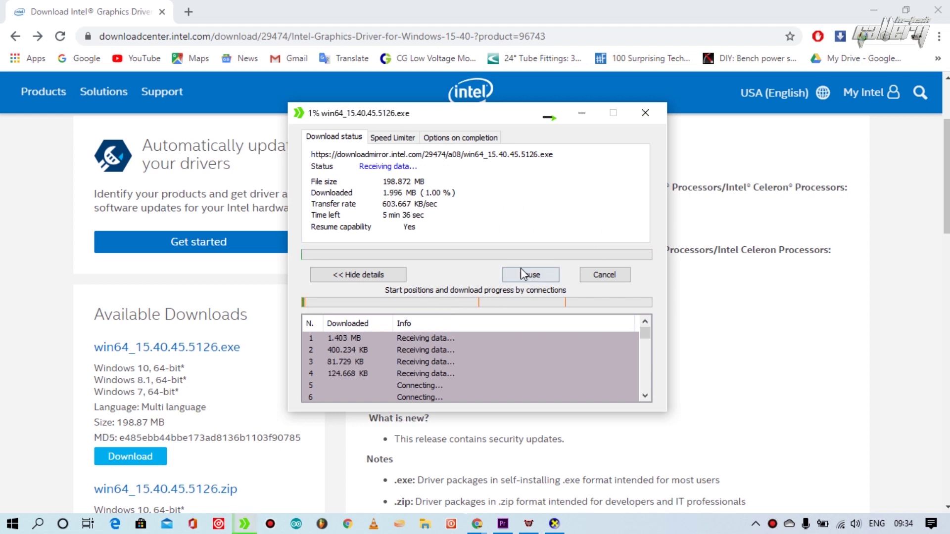
click(525, 276)
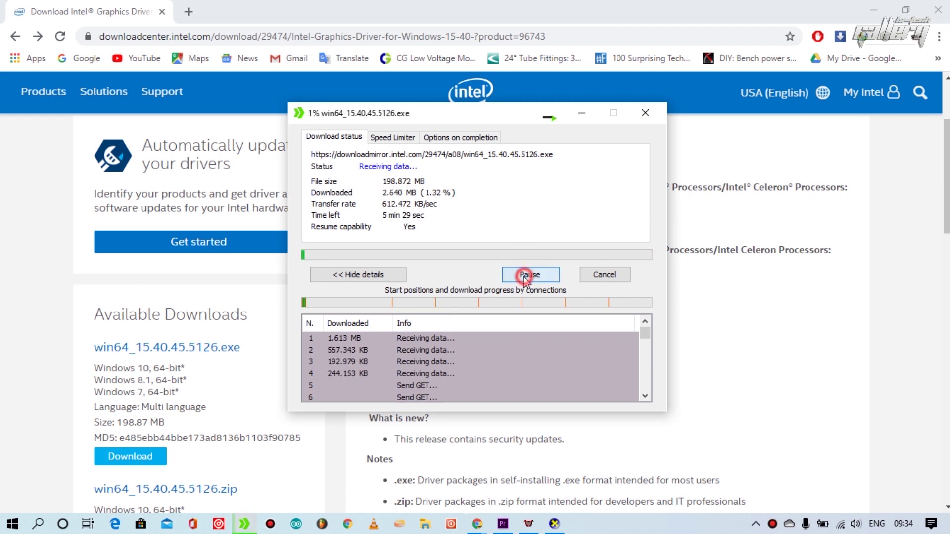
click(602, 277)
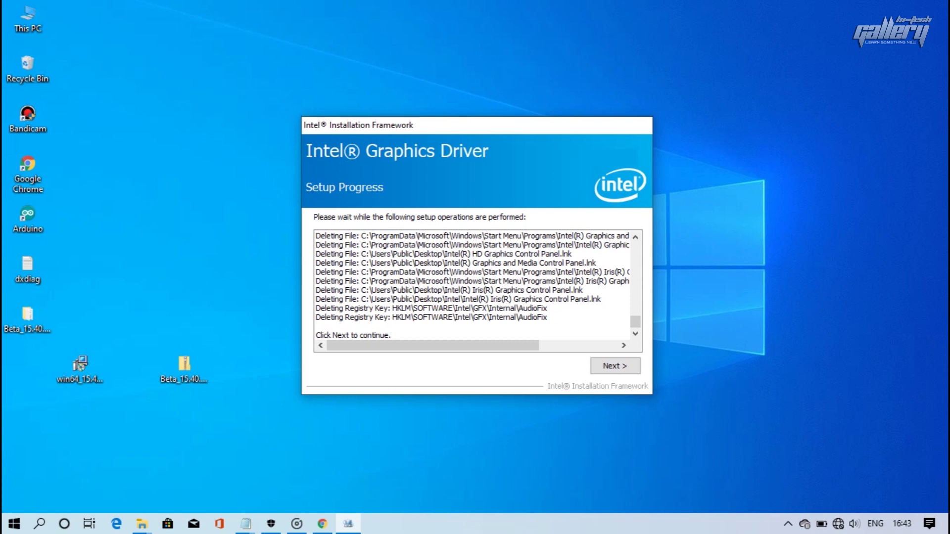
Continue past the setup progress log and finish with 'Yes, I want to restart this computer now'
key(Return)
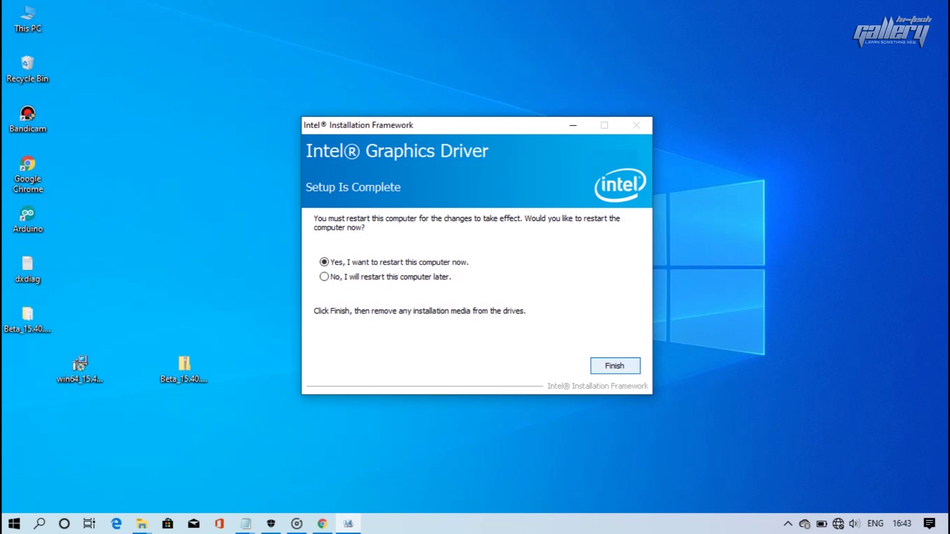
key(Return)
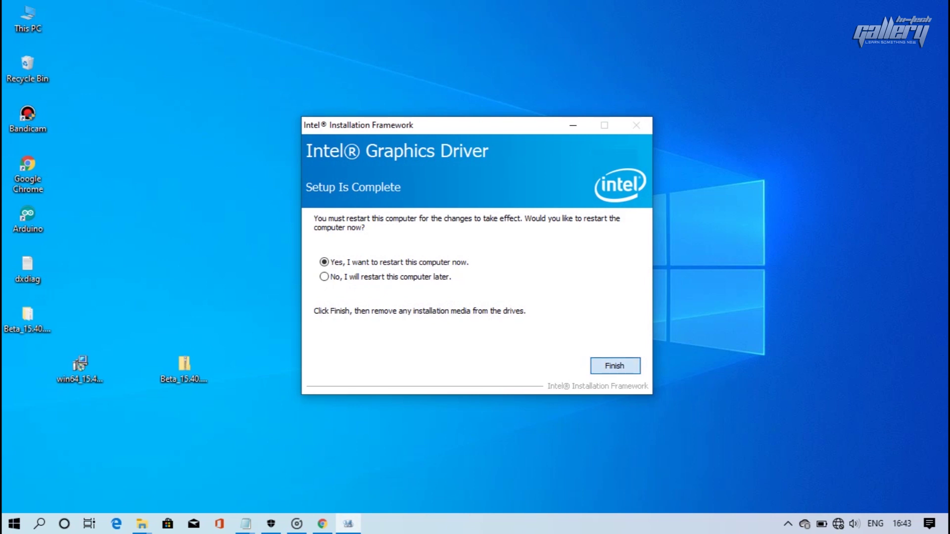